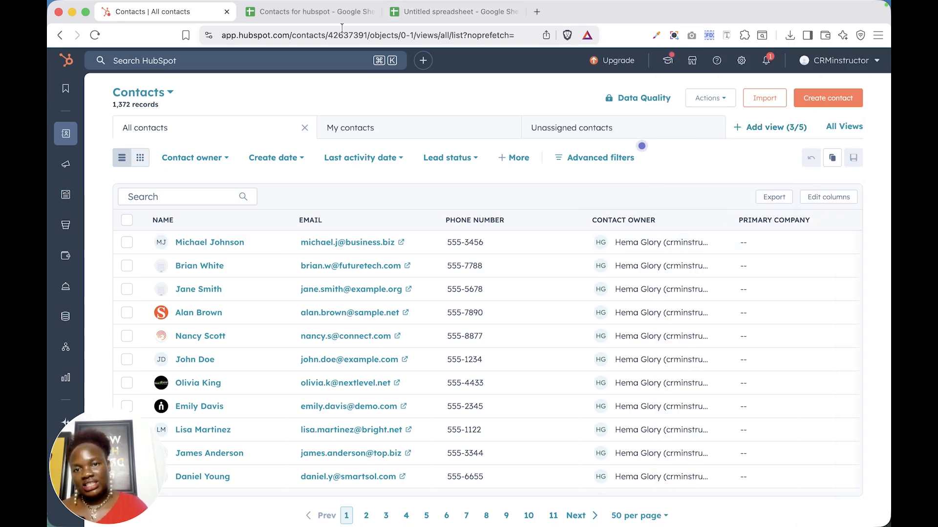
Step: Switch to the Contacts for hubspot spreadsheet in Google Sheets and download it as a CSV file into the Youtube Shorts folder
{"action": "left_click", "coordinate": [327, 12]}
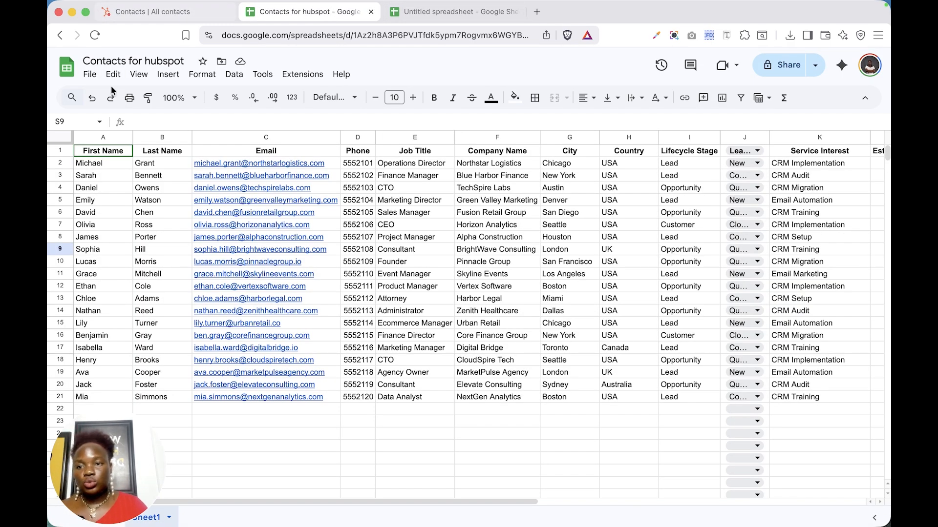
{"action": "left_click", "coordinate": [89, 76]}
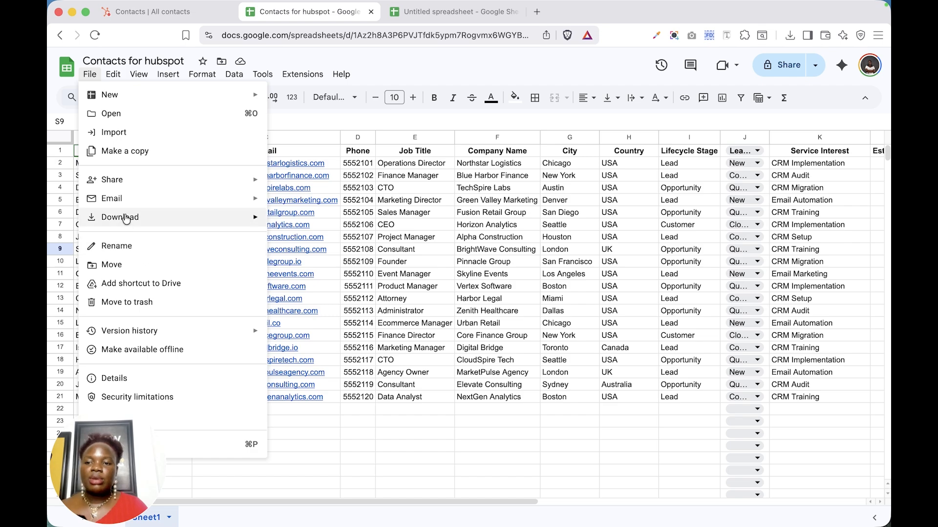
{"action": "mouse_move", "coordinate": [128, 218]}
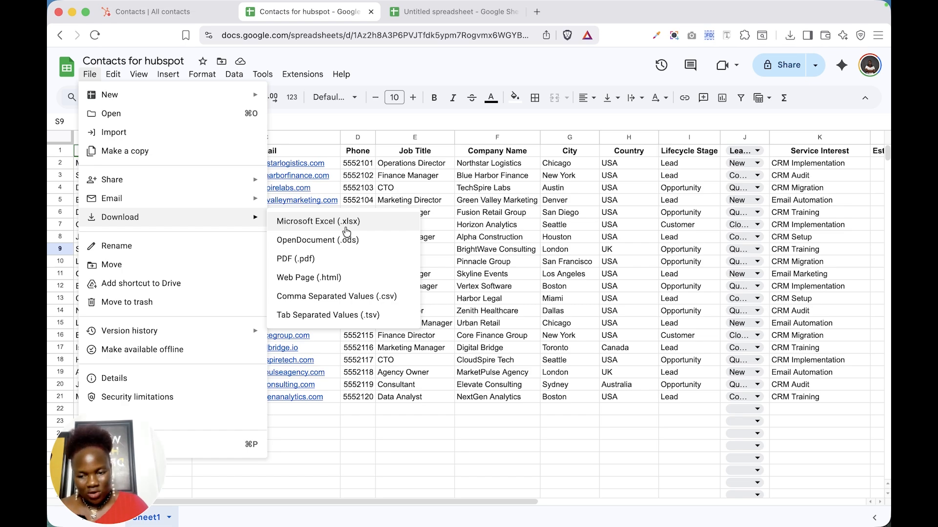
{"action": "left_click", "coordinate": [343, 297]}
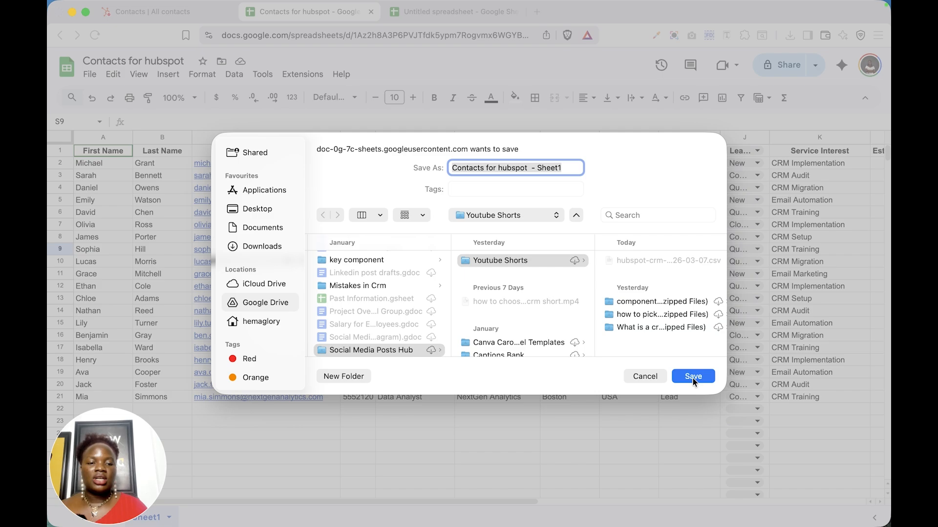
{"action": "left_click", "coordinate": [693, 377]}
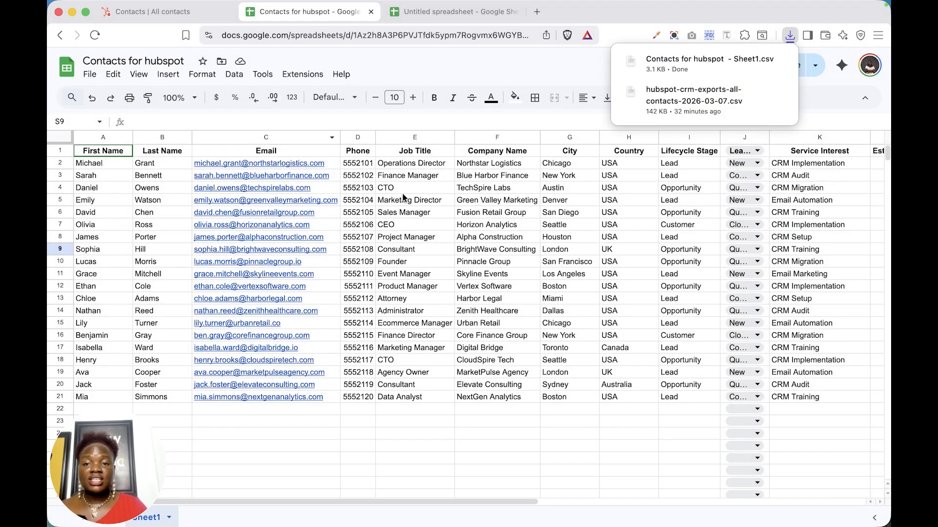
Step: Switch back to HubSpot and start a file import from the contacts list, choosing Advanced imports (all objects)
{"action": "left_click", "coordinate": [148, 16]}
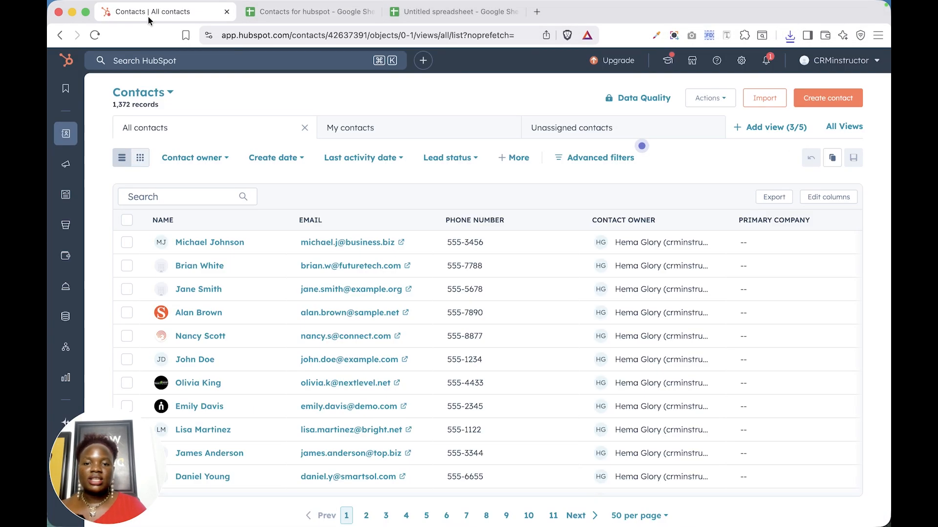
{"action": "left_click", "coordinate": [765, 98]}
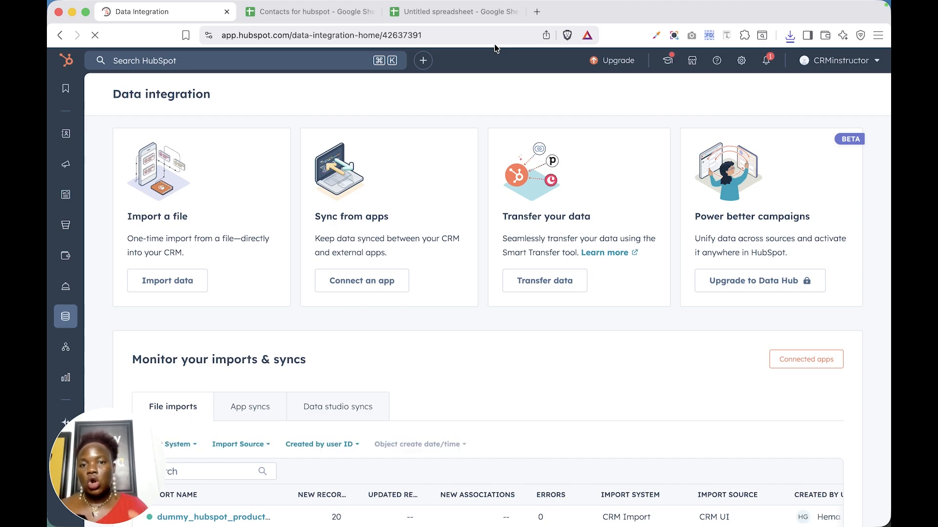
{"action": "left_click", "coordinate": [164, 284]}
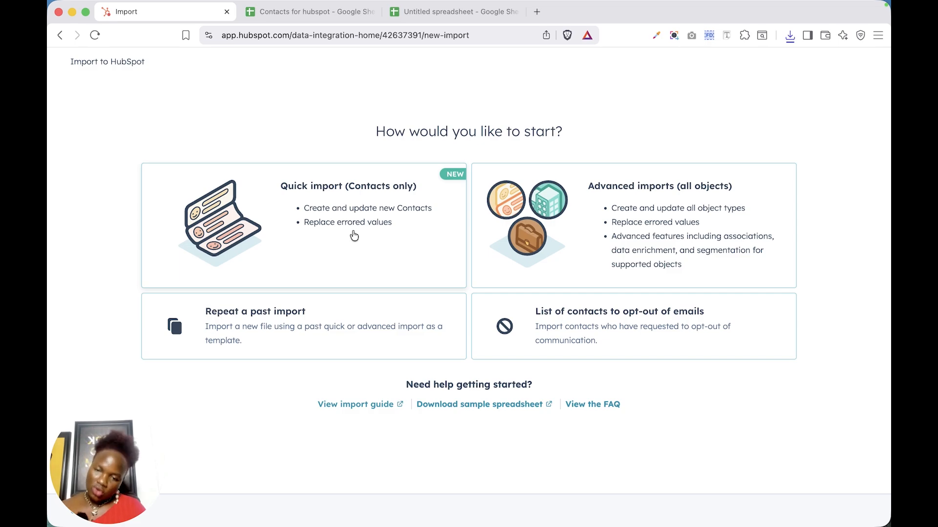
{"action": "left_click", "coordinate": [662, 268]}
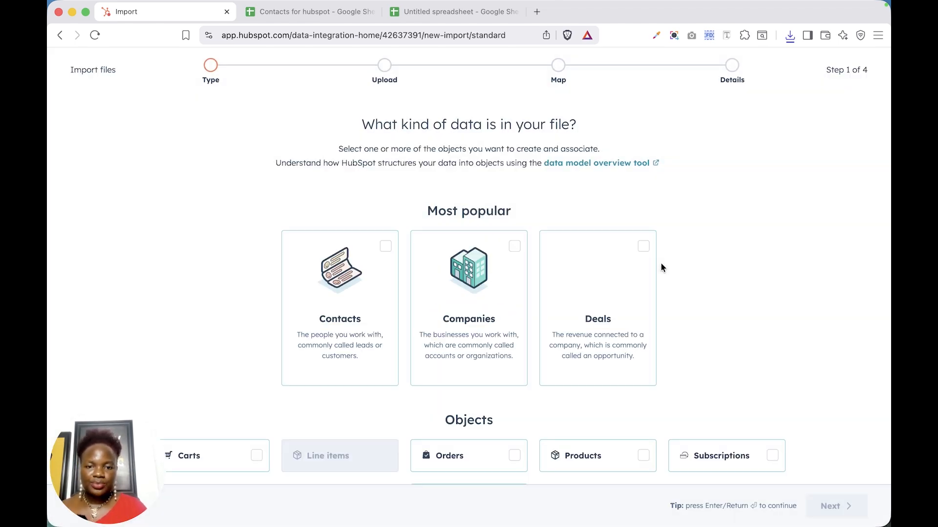
Step: Choose Contacts and Companies as the kinds of data in the file and continue to the upload stage
{"action": "left_click", "coordinate": [355, 318]}
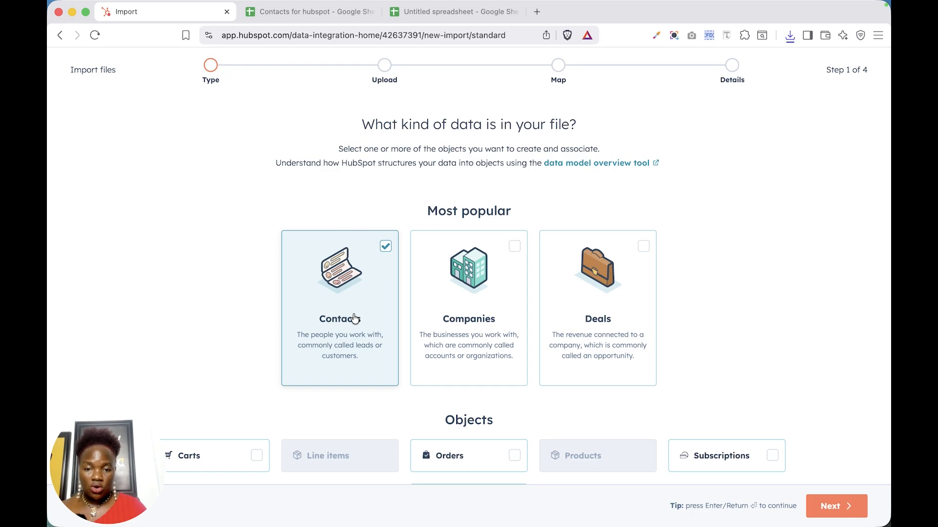
{"action": "left_click", "coordinate": [471, 310]}
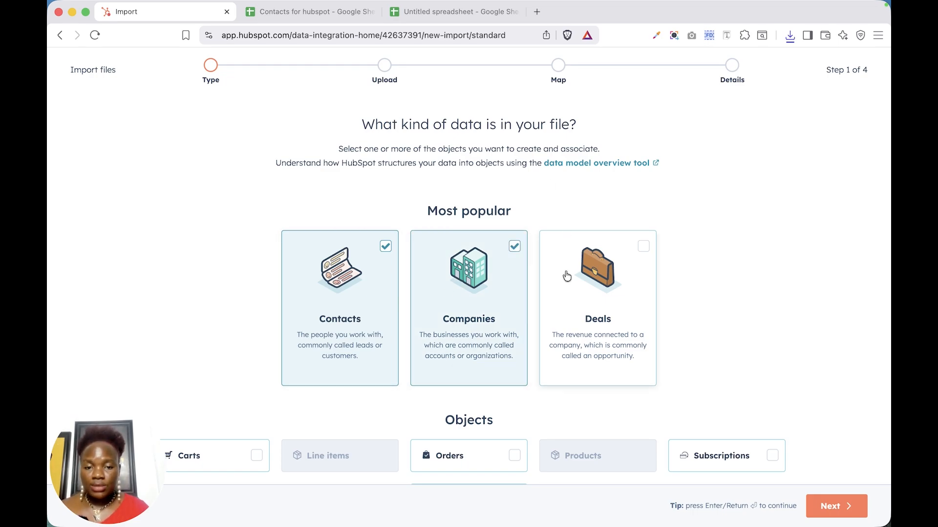
{"action": "left_click", "coordinate": [293, 14]}
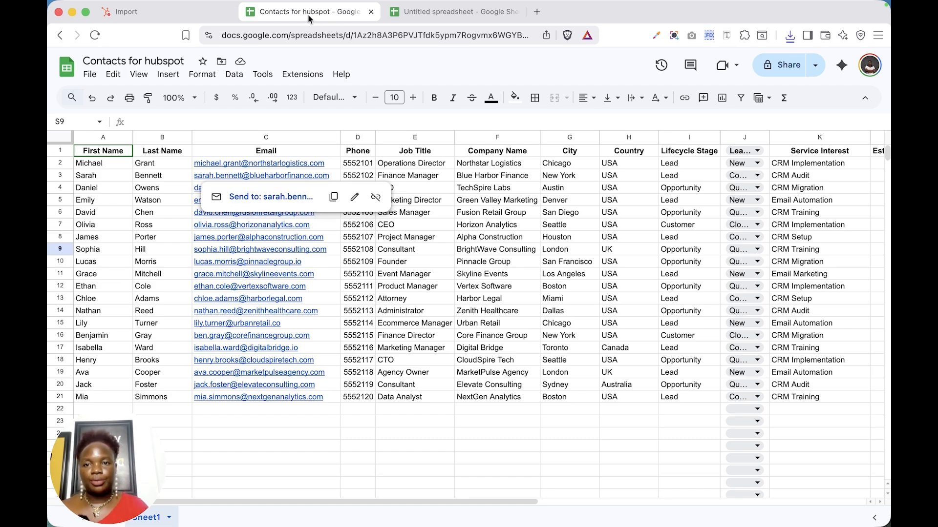
{"action": "left_click", "coordinate": [156, 14]}
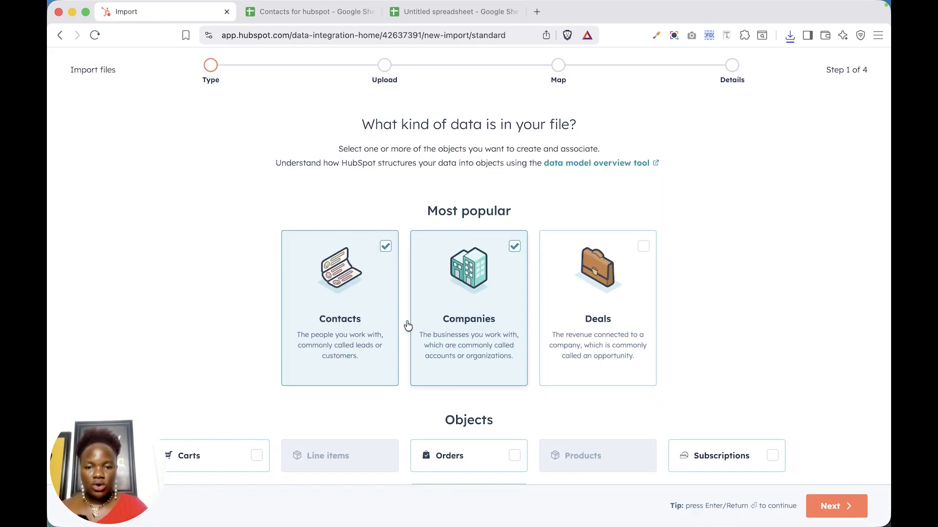
{"action": "scroll", "coordinate": [513, 303], "scroll_direction": "down", "scroll_amount": 4}
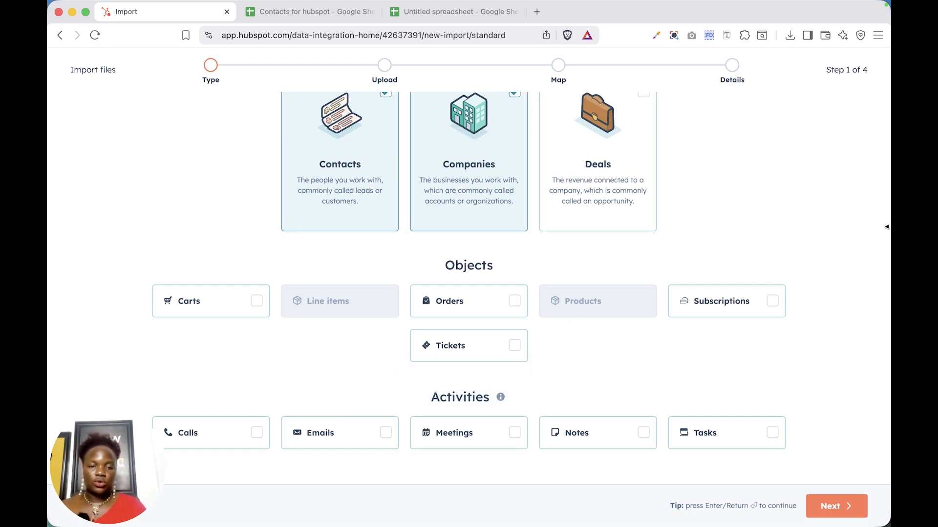
{"action": "scroll", "coordinate": [597, 222], "scroll_direction": "up", "scroll_amount": 2}
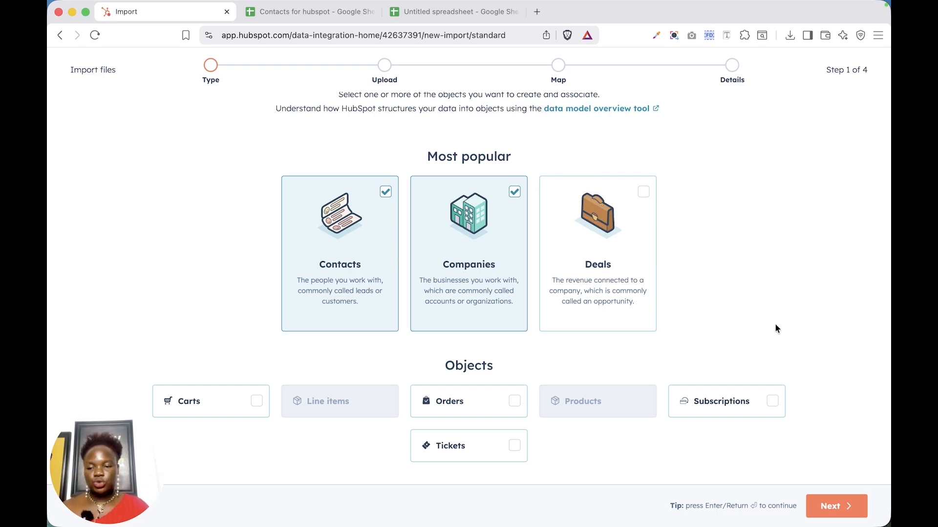
{"action": "left_click", "coordinate": [838, 517]}
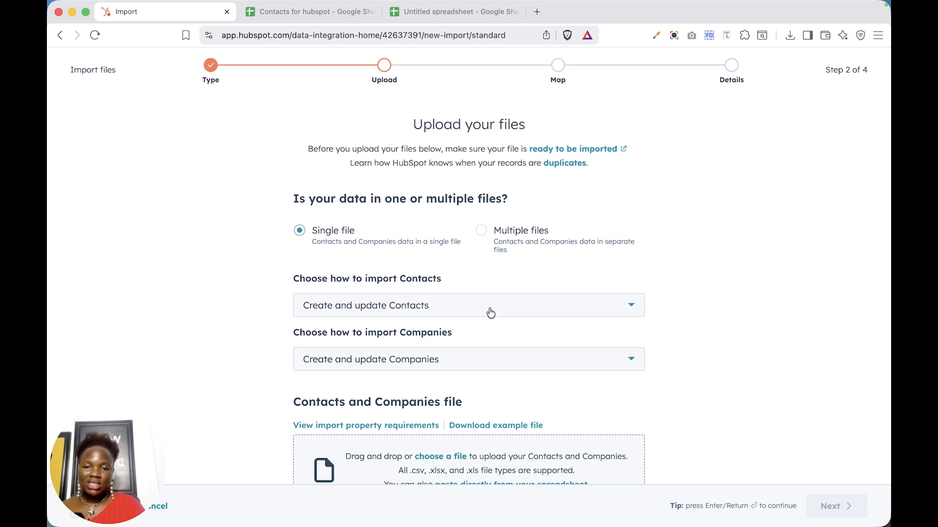
Step: Set the import to create new Contacts only and create new Companies only
{"action": "left_click", "coordinate": [490, 312]}
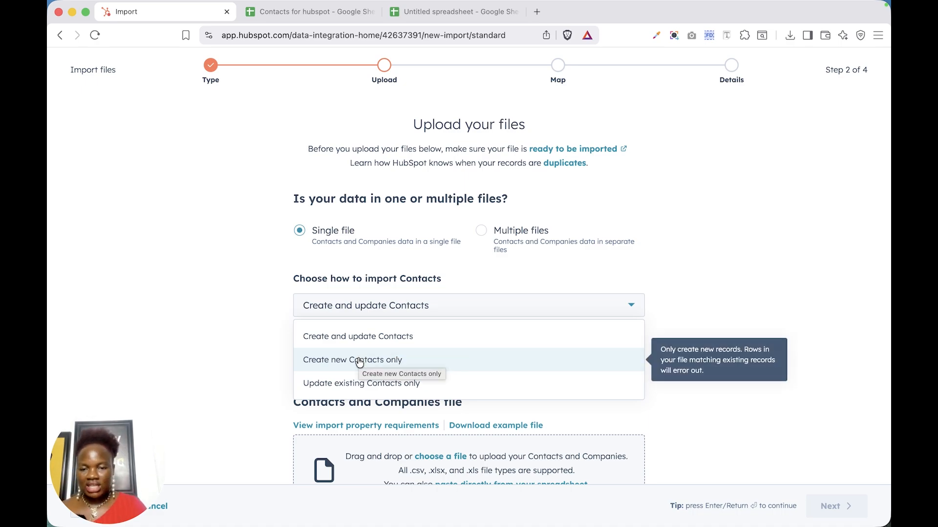
{"action": "left_click", "coordinate": [360, 362]}
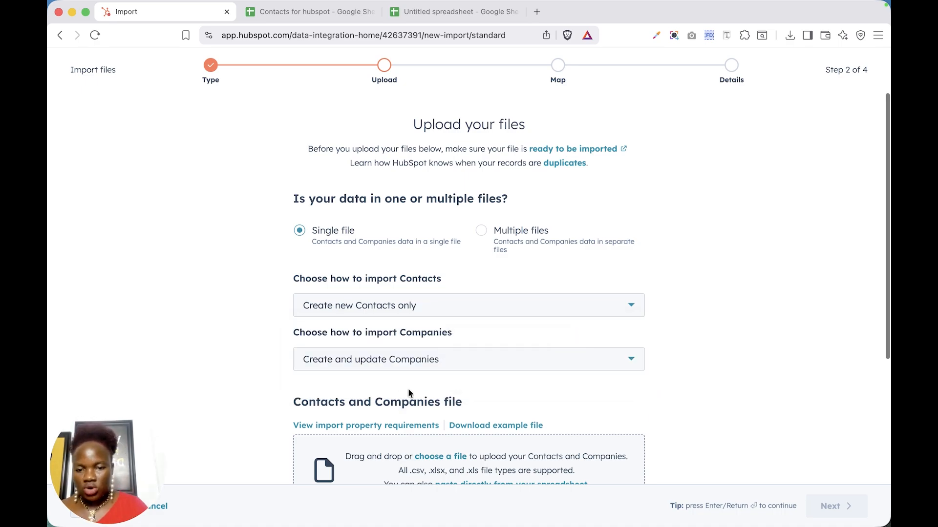
{"action": "scroll", "coordinate": [409, 388], "scroll_direction": "down", "scroll_amount": 3}
{"action": "left_click", "coordinate": [401, 282]}
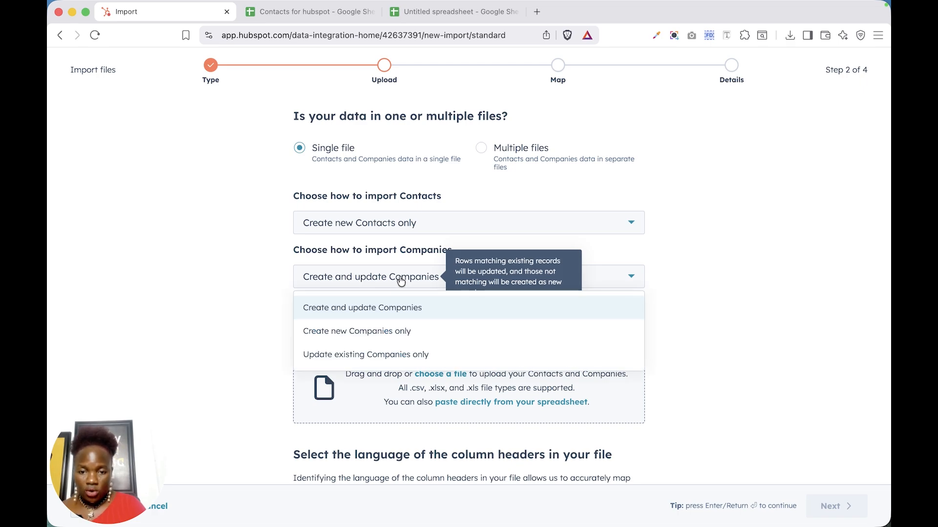
{"action": "left_click", "coordinate": [365, 332]}
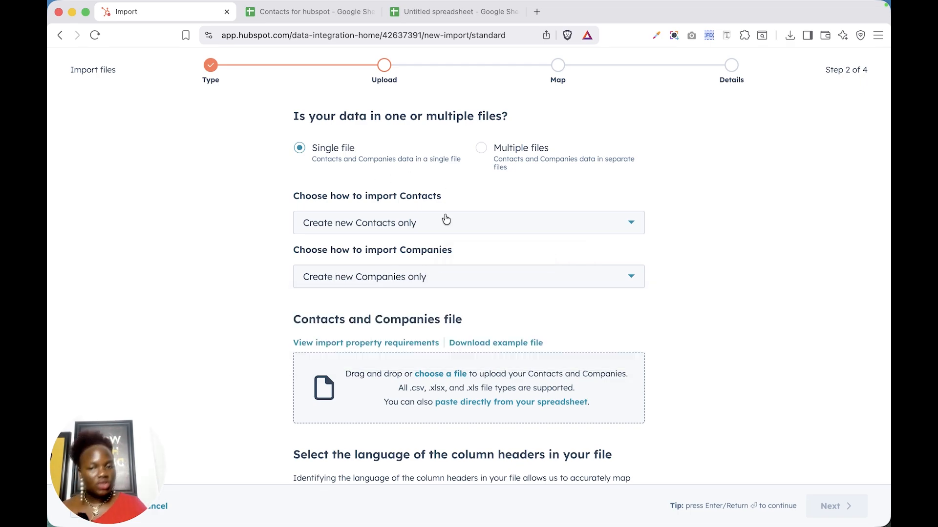
Step: Upload Contacts for hubspot - Sheet1.csv as the Contacts and Companies file and continue to the column mapping
{"action": "scroll", "coordinate": [465, 295], "scroll_direction": "down", "scroll_amount": 3}
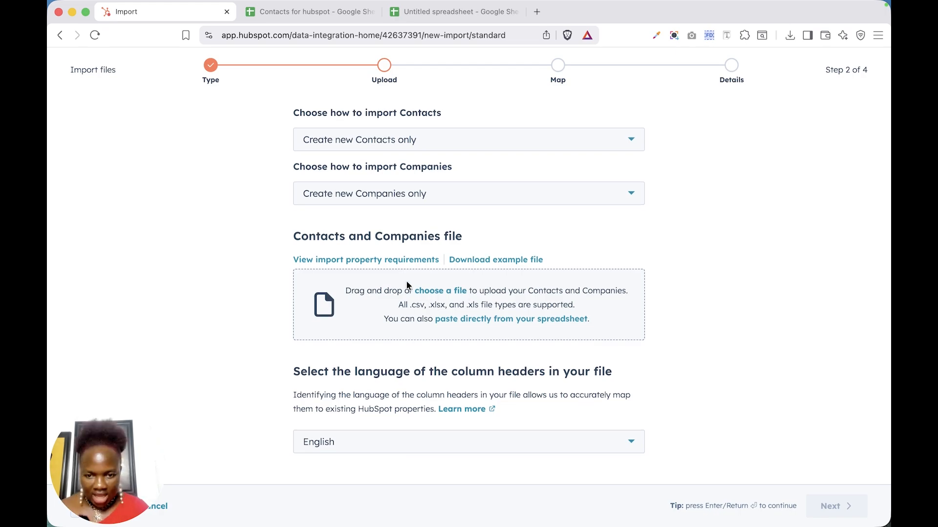
{"action": "left_click", "coordinate": [456, 295]}
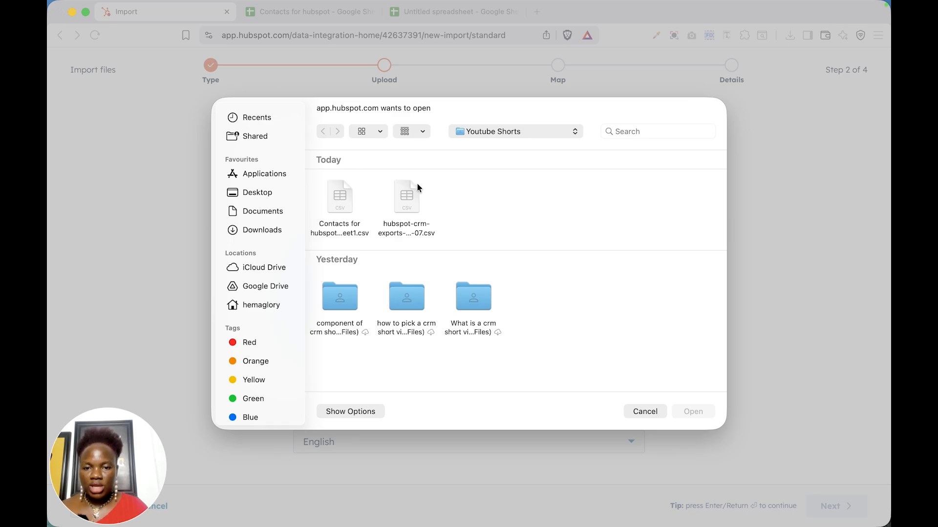
{"action": "left_click", "coordinate": [342, 210]}
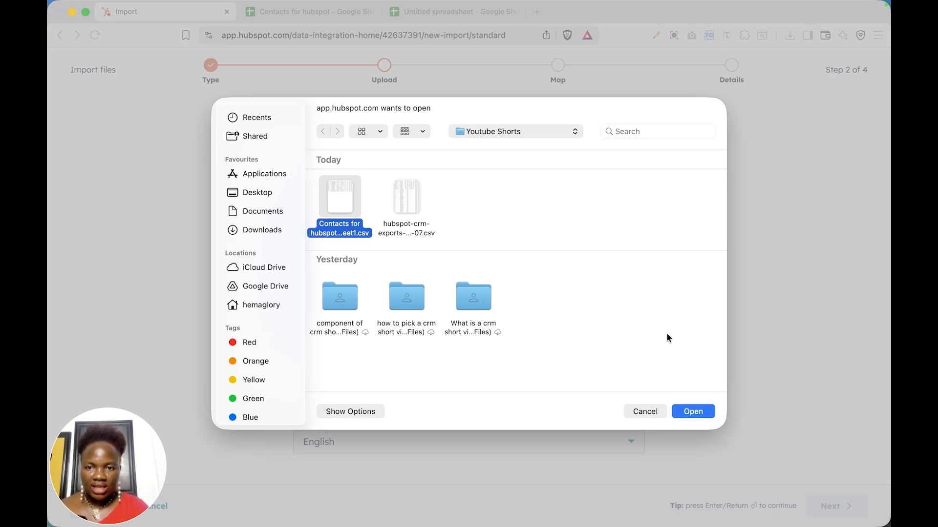
{"action": "left_click", "coordinate": [693, 412]}
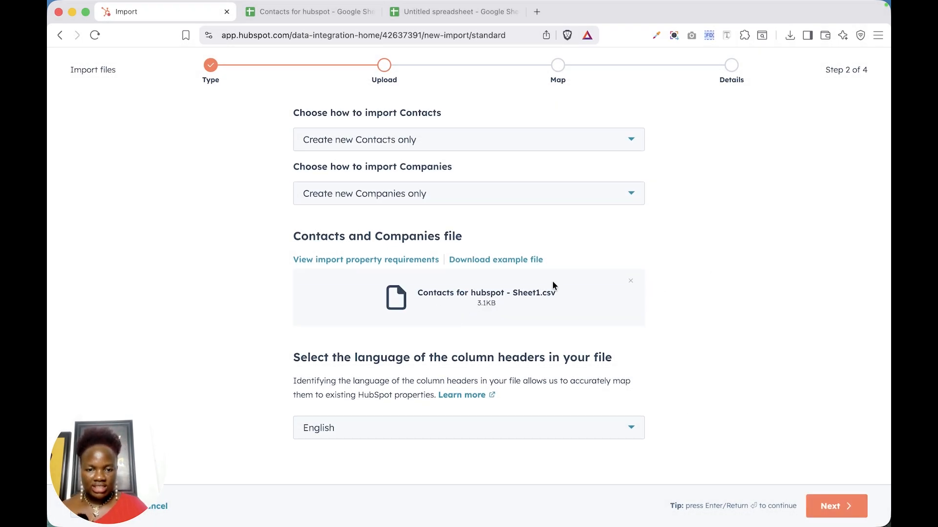
{"action": "scroll", "coordinate": [558, 292], "scroll_direction": "down", "scroll_amount": 1}
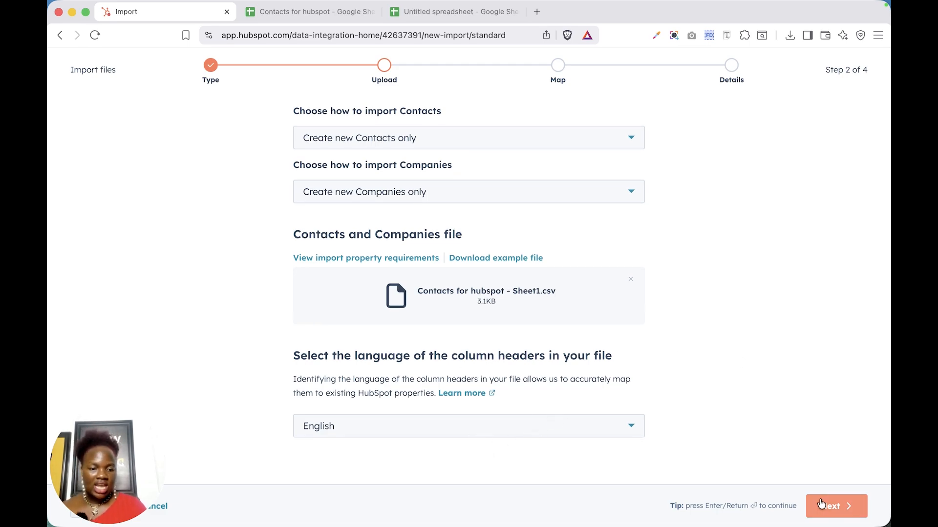
{"action": "left_click", "coordinate": [836, 506]}
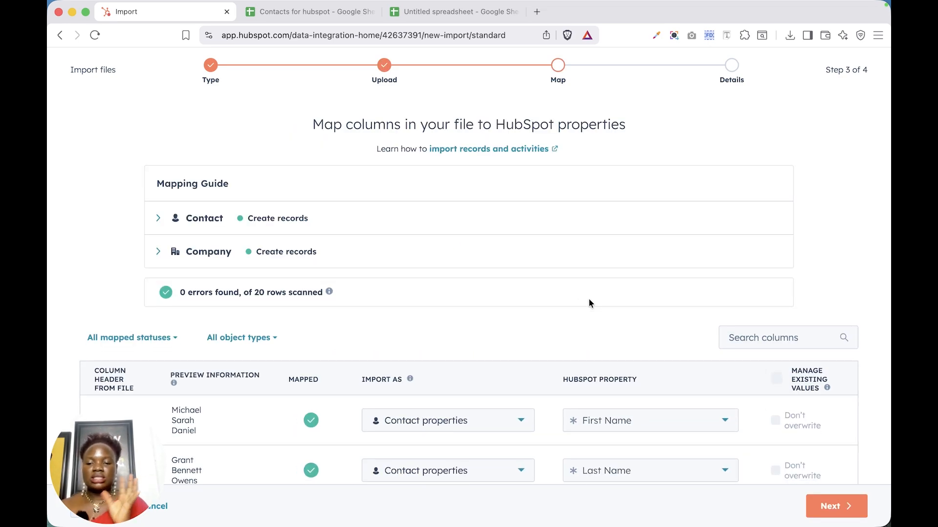
Step: Review how each file column, from First Name to Webinar Attended, is mapped to its object type and HubSpot property
{"action": "left_click_drag", "start_coordinate": [97, 462], "coordinate": [860, 133]}
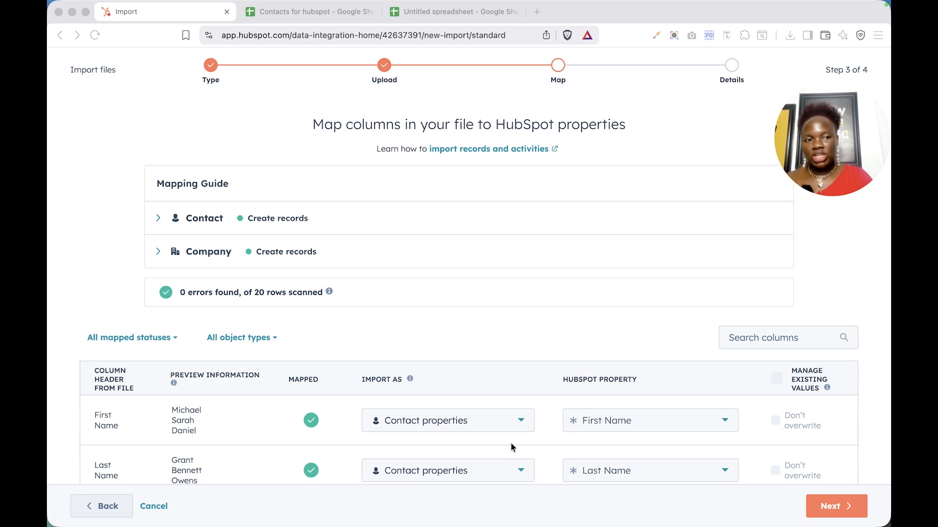
{"action": "scroll", "coordinate": [196, 434], "scroll_direction": "down", "scroll_amount": 5}
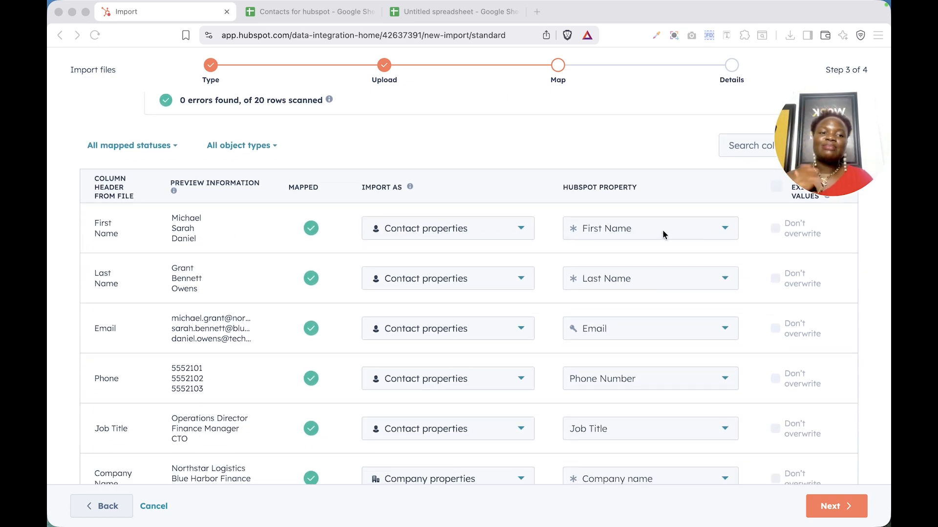
{"action": "left_click_drag", "start_coordinate": [855, 147], "coordinate": [862, 60]}
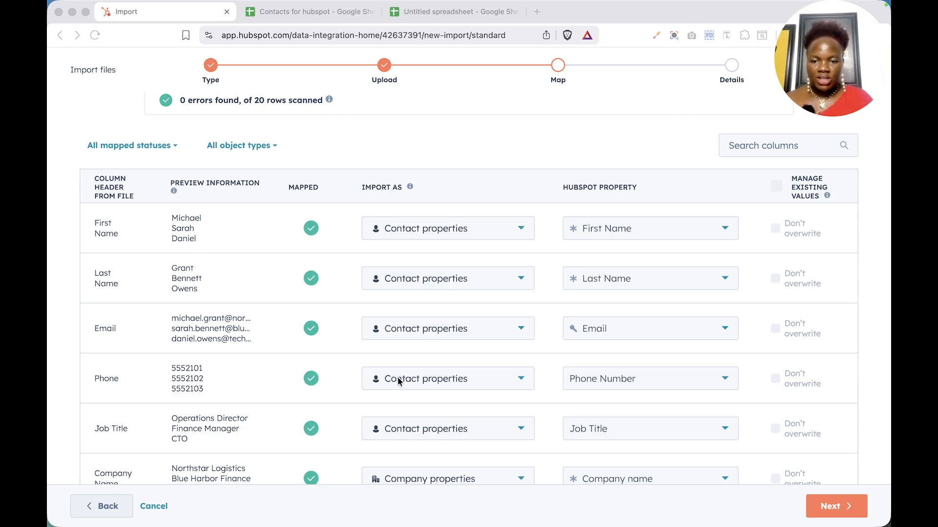
{"action": "scroll", "coordinate": [397, 377], "scroll_direction": "down", "scroll_amount": 5}
{"action": "scroll", "coordinate": [397, 377], "scroll_direction": "down", "scroll_amount": 4}
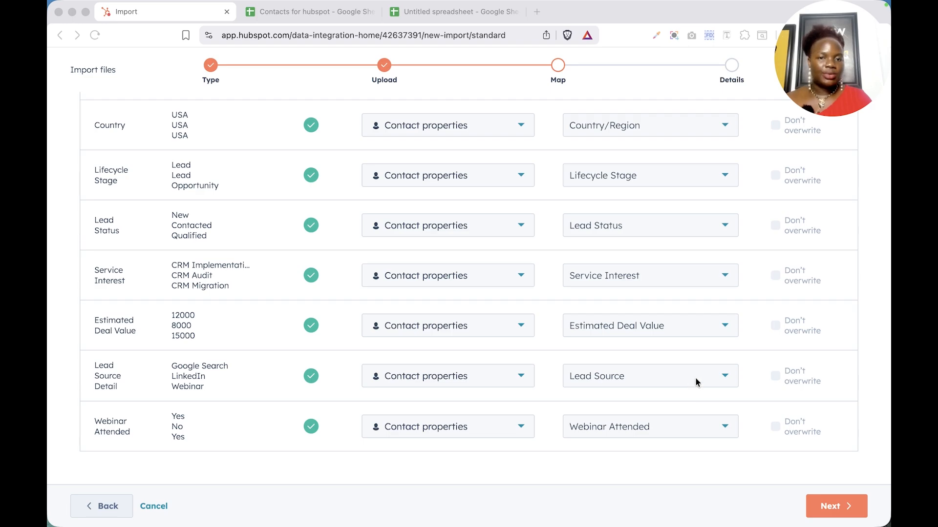
{"action": "scroll", "coordinate": [696, 379], "scroll_direction": "up", "scroll_amount": 10}
{"action": "scroll", "coordinate": [696, 378], "scroll_direction": "down", "scroll_amount": 6}
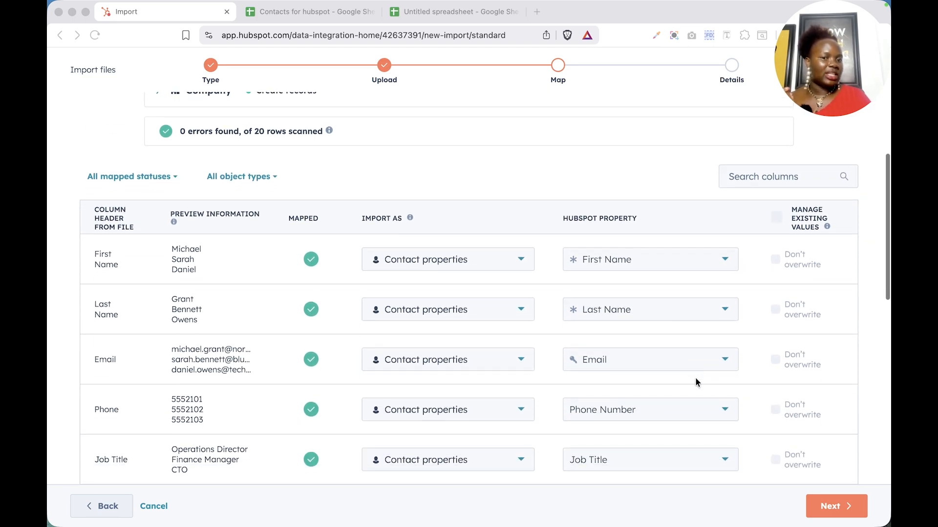
{"action": "scroll", "coordinate": [696, 377], "scroll_direction": "down", "scroll_amount": 5}
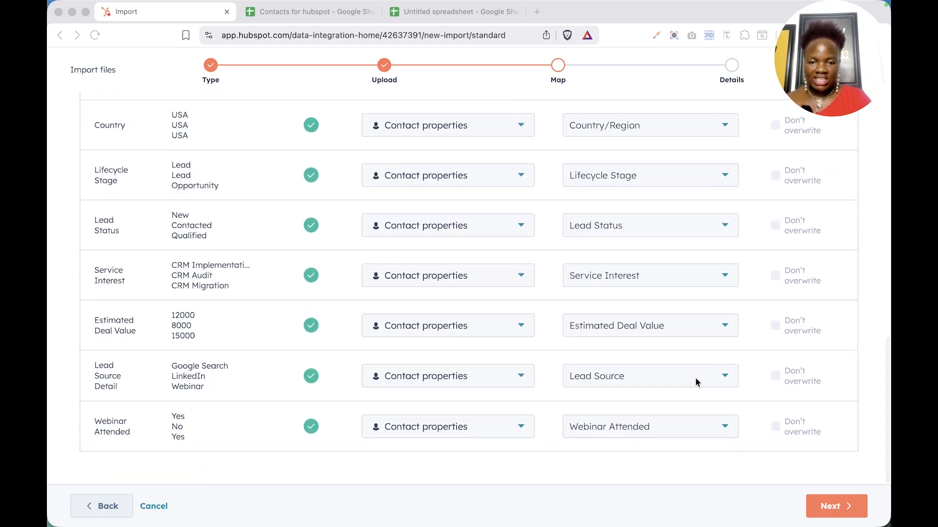
{"action": "scroll", "coordinate": [696, 377], "scroll_direction": "up", "scroll_amount": 8}
{"action": "scroll", "coordinate": [695, 378], "scroll_direction": "down", "scroll_amount": 5}
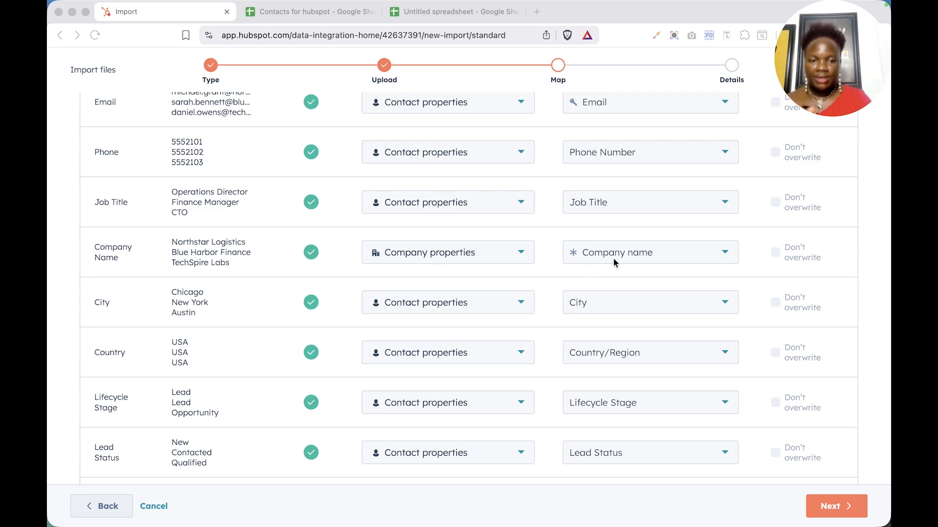
{"action": "scroll", "coordinate": [614, 259], "scroll_direction": "up", "scroll_amount": 5}
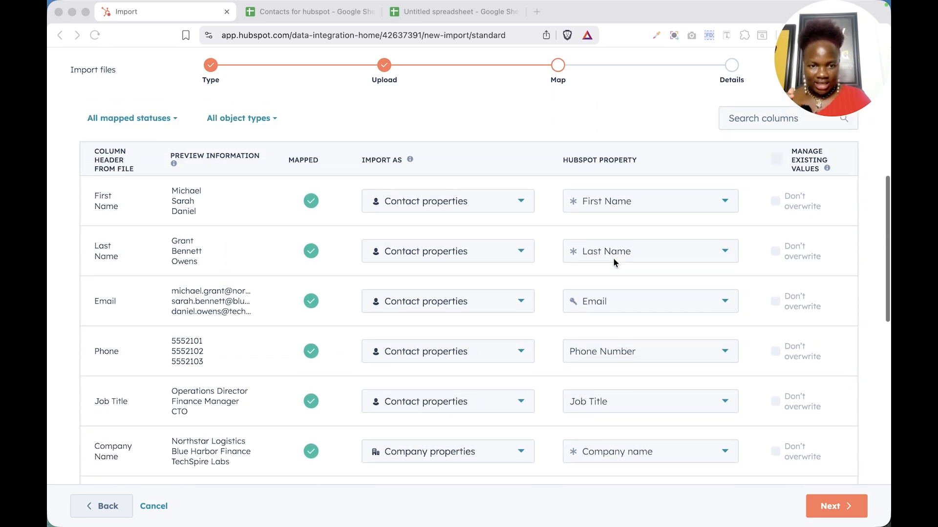
{"action": "scroll", "coordinate": [614, 263], "scroll_direction": "down", "scroll_amount": 10}
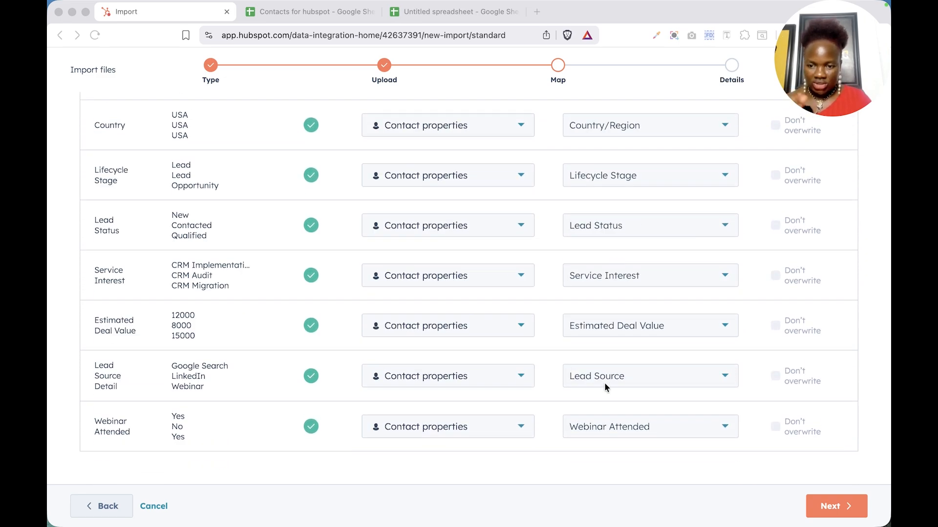
Step: Accept the column mapping, keep the import name as is, and turn on creating a contacts segment from this import
{"action": "left_click", "coordinate": [836, 506]}
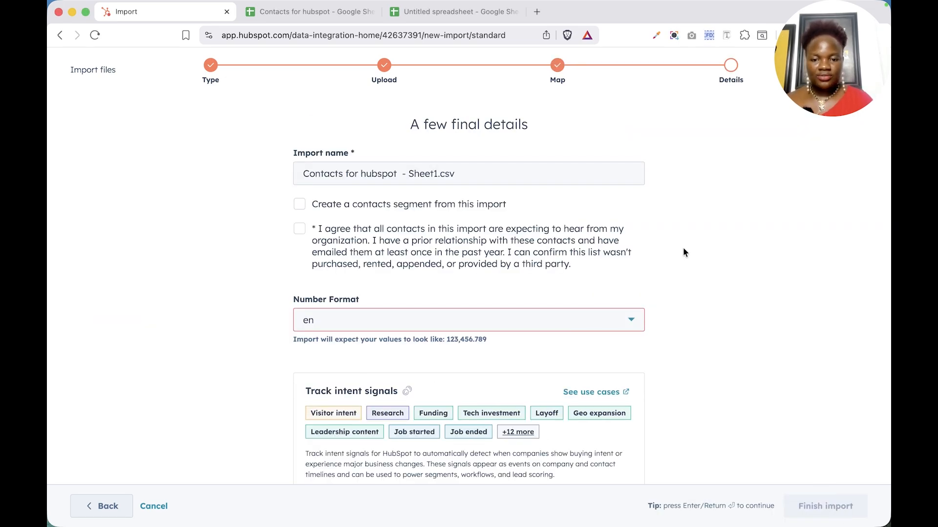
{"action": "left_click", "coordinate": [455, 179]}
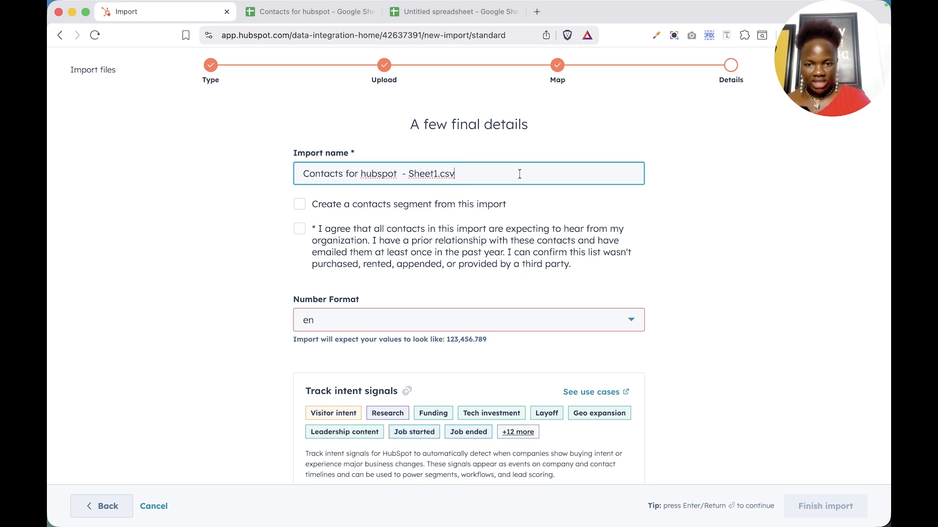
{"action": "left_click", "coordinate": [403, 209]}
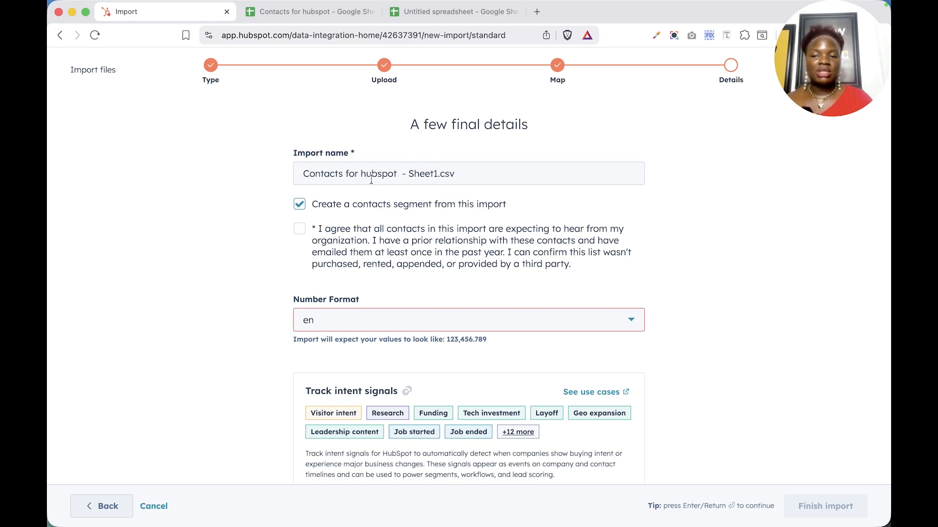
Step: Examine the available number formats, the intent signal tracking option and where the imported properties are used
{"action": "left_click", "coordinate": [332, 327]}
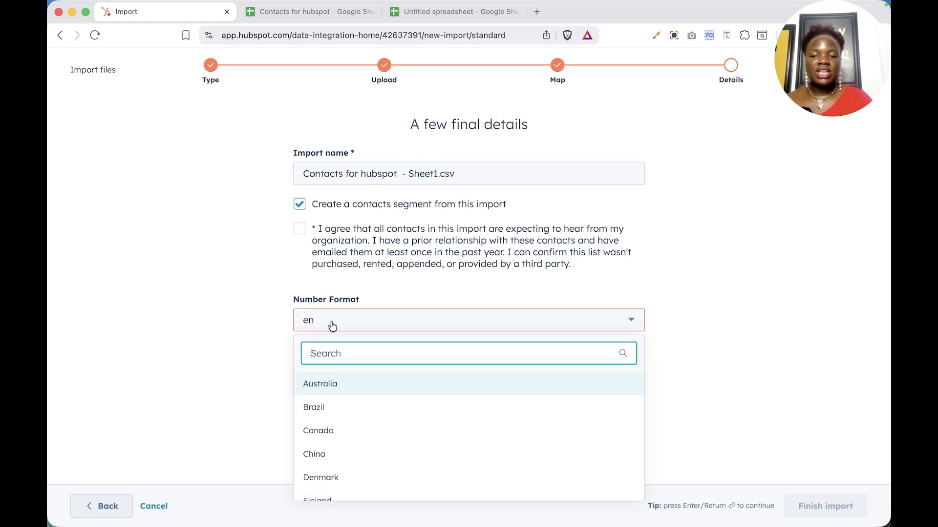
{"action": "left_click", "coordinate": [272, 296]}
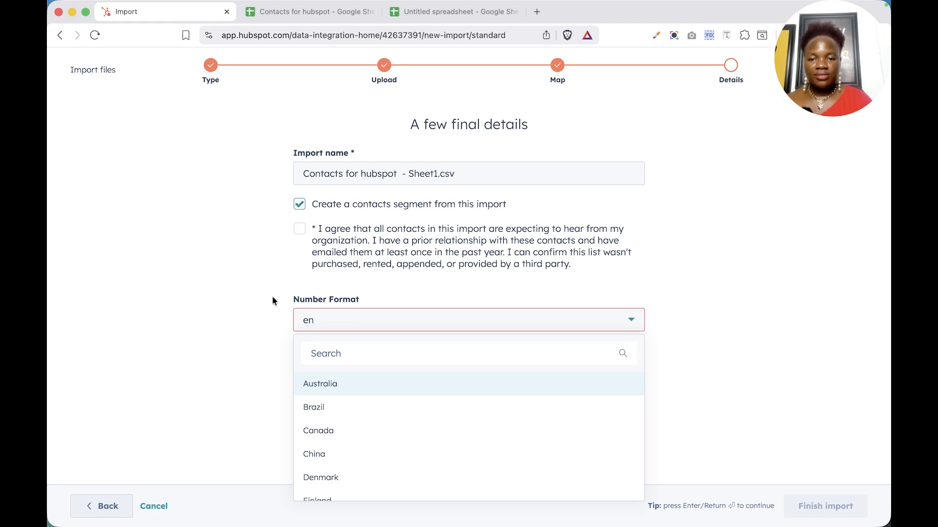
{"action": "left_click", "coordinate": [371, 323]}
{"action": "scroll", "coordinate": [386, 379], "scroll_direction": "down", "scroll_amount": 5}
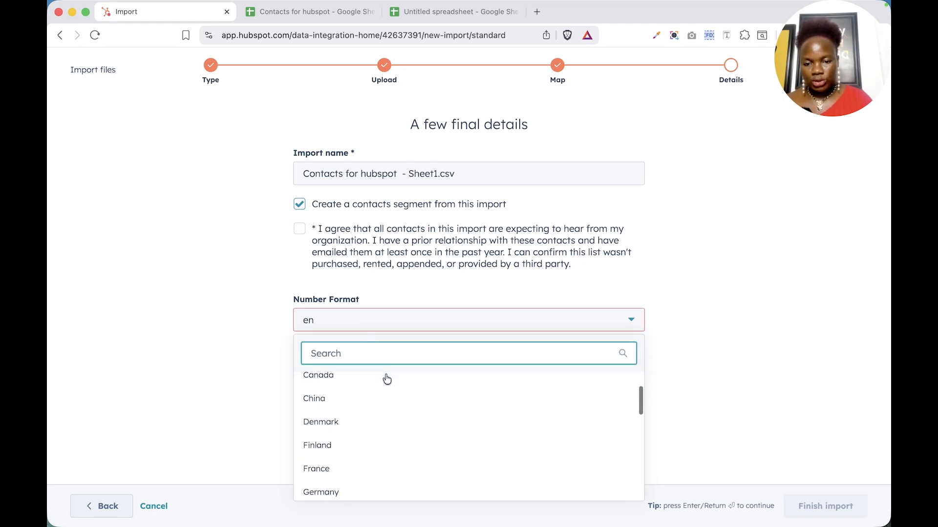
{"action": "scroll", "coordinate": [387, 379], "scroll_direction": "down", "scroll_amount": 3}
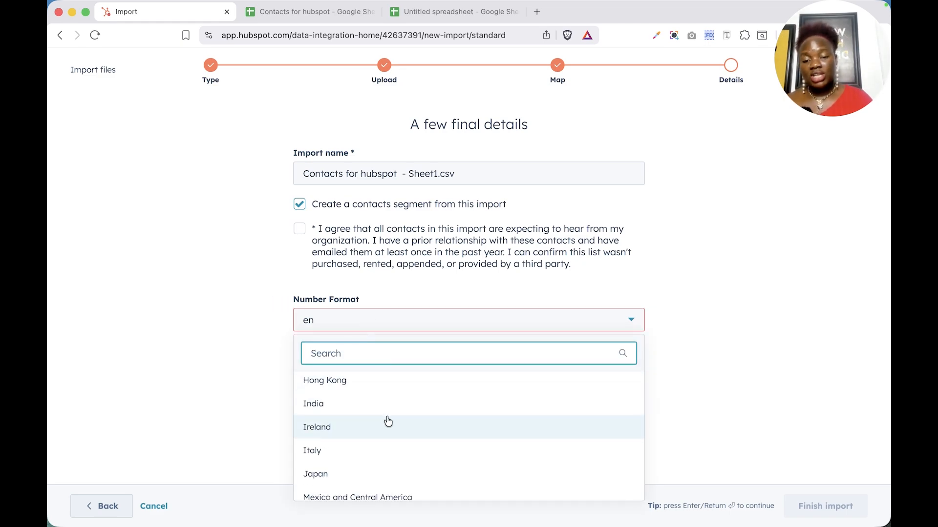
{"action": "scroll", "coordinate": [387, 419], "scroll_direction": "down", "scroll_amount": 3}
{"action": "scroll", "coordinate": [387, 419], "scroll_direction": "up", "scroll_amount": 10}
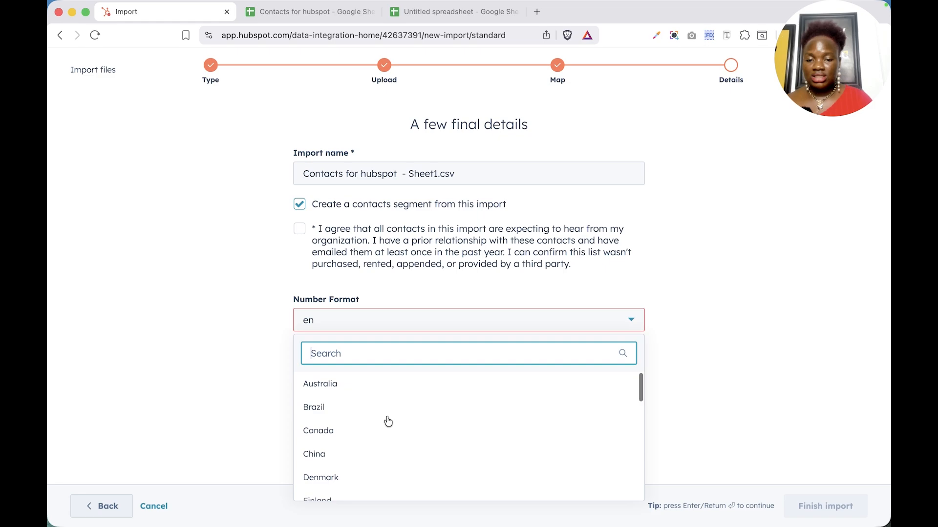
{"action": "left_click", "coordinate": [739, 335]}
{"action": "scroll", "coordinate": [611, 347], "scroll_direction": "down", "scroll_amount": 5}
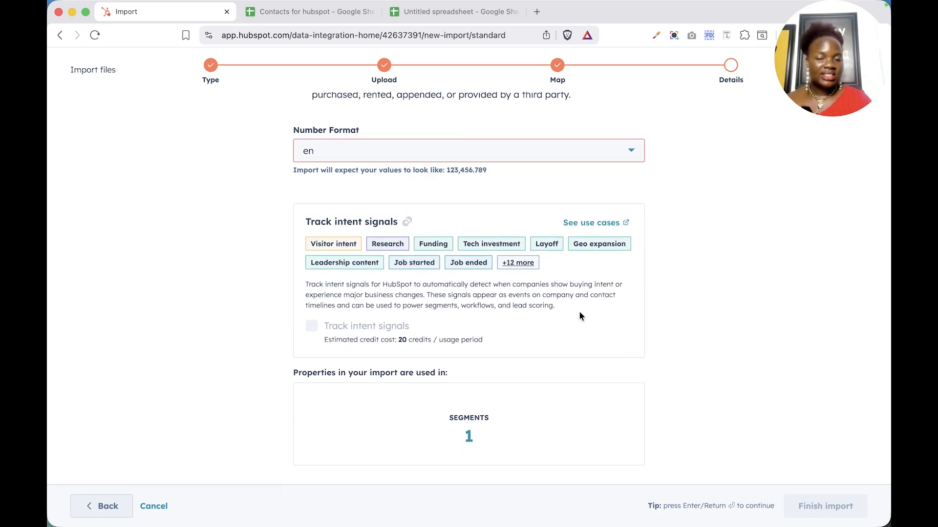
{"action": "scroll", "coordinate": [521, 360], "scroll_direction": "down", "scroll_amount": 1}
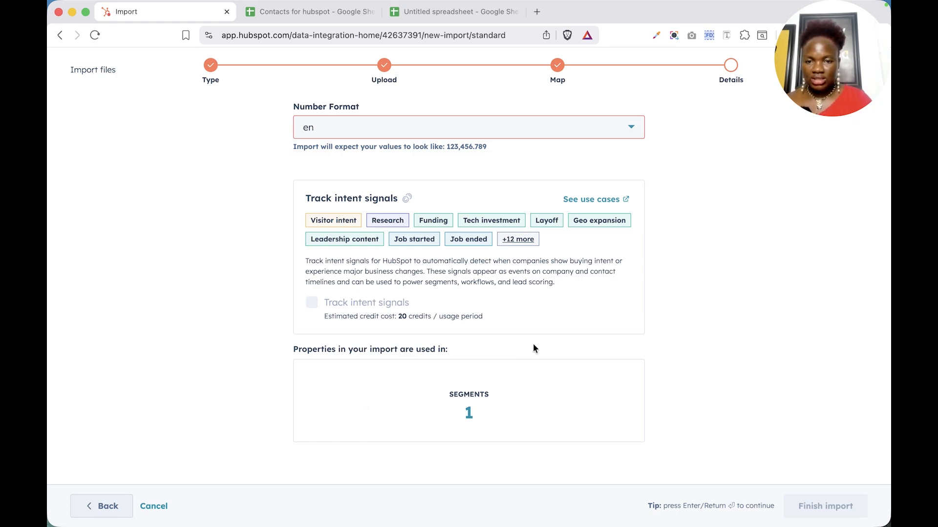
{"action": "scroll", "coordinate": [532, 345], "scroll_direction": "up", "scroll_amount": 8}
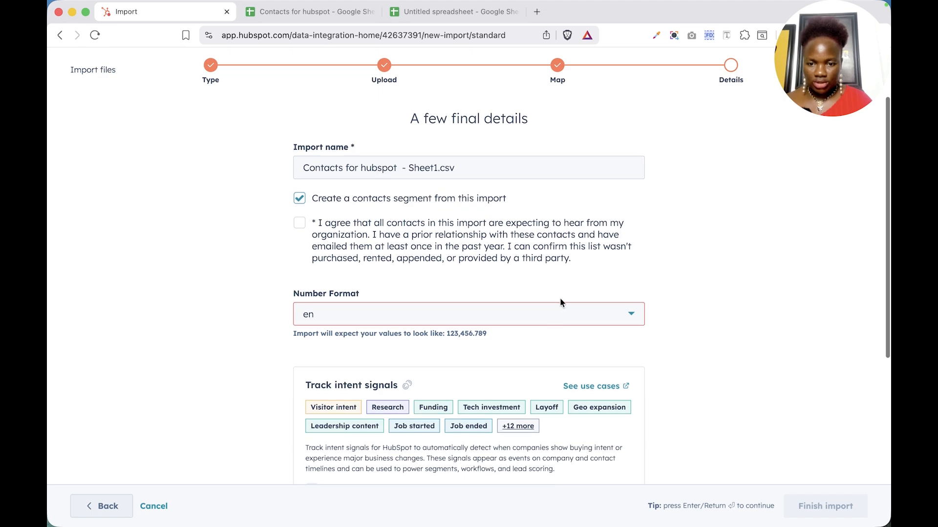
Step: Set the import's number format to United States
{"action": "left_click", "coordinate": [549, 315]}
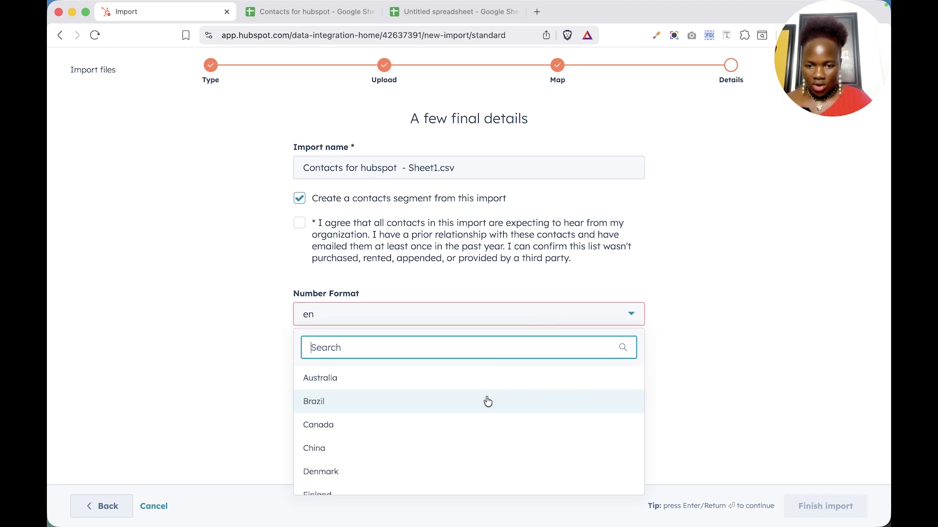
{"action": "scroll", "coordinate": [486, 402], "scroll_direction": "down", "scroll_amount": 5}
{"action": "scroll", "coordinate": [488, 401], "scroll_direction": "down", "scroll_amount": 3}
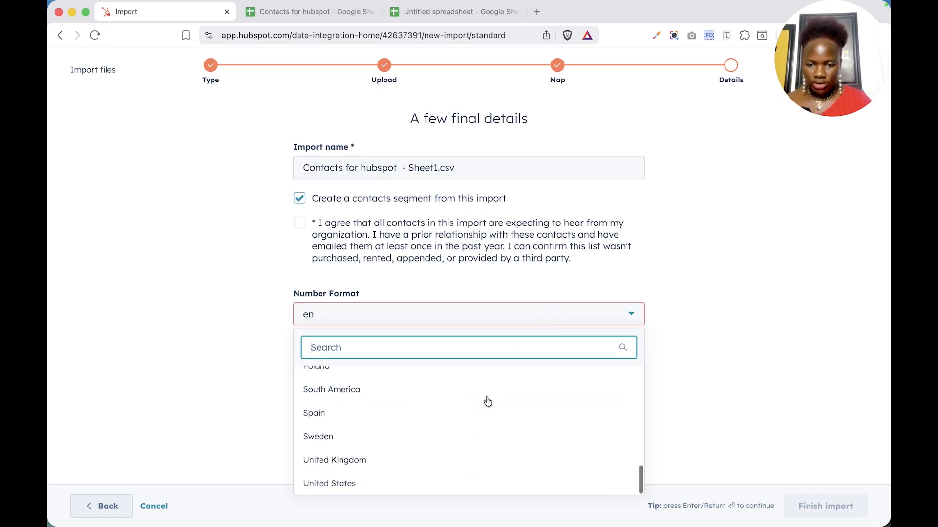
{"action": "left_click", "coordinate": [408, 478]}
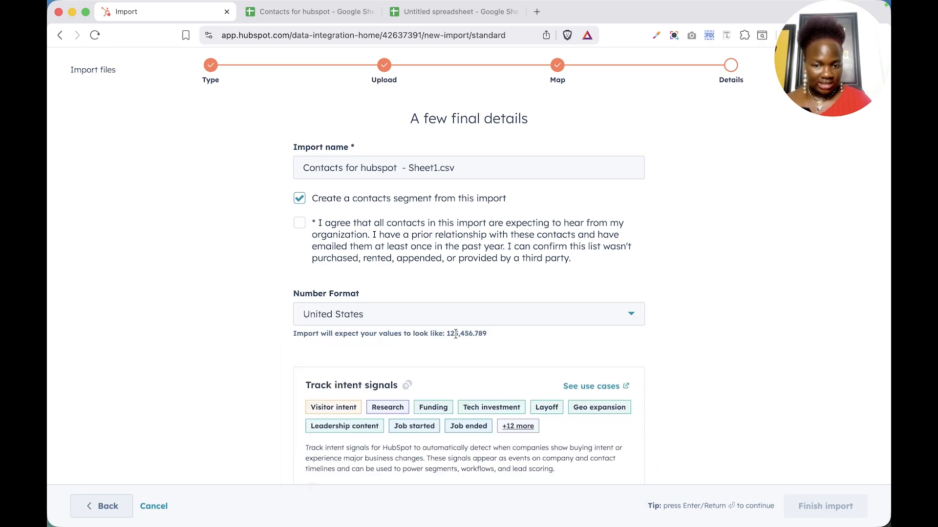
Step: Agree that all contacts in the import expect to hear from the organization and finish the import
{"action": "scroll", "coordinate": [455, 334], "scroll_direction": "down", "scroll_amount": 5}
{"action": "scroll", "coordinate": [455, 334], "scroll_direction": "up", "scroll_amount": 5}
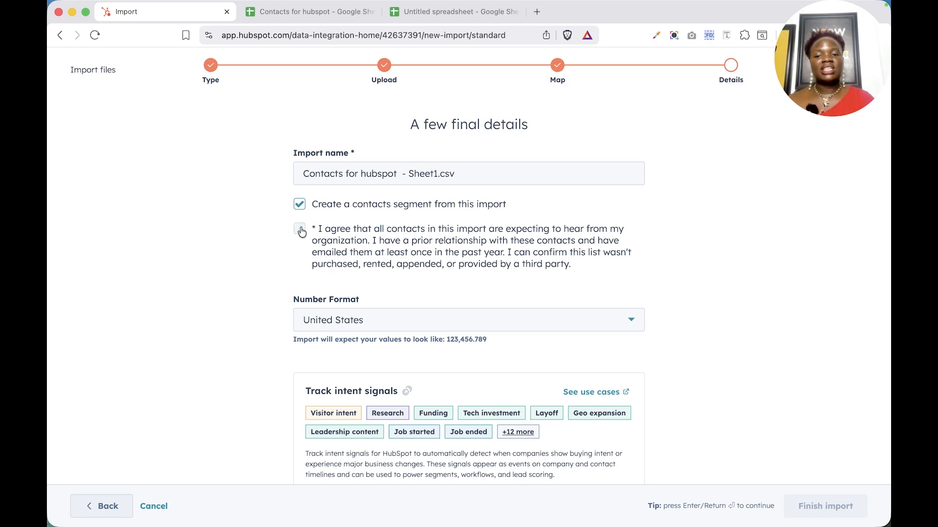
{"action": "left_click", "coordinate": [300, 230]}
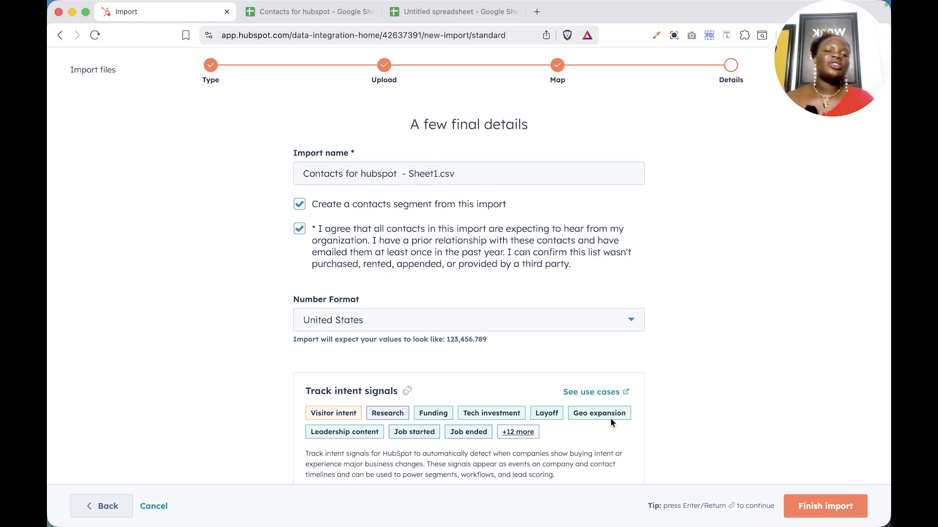
{"action": "left_click", "coordinate": [824, 509]}
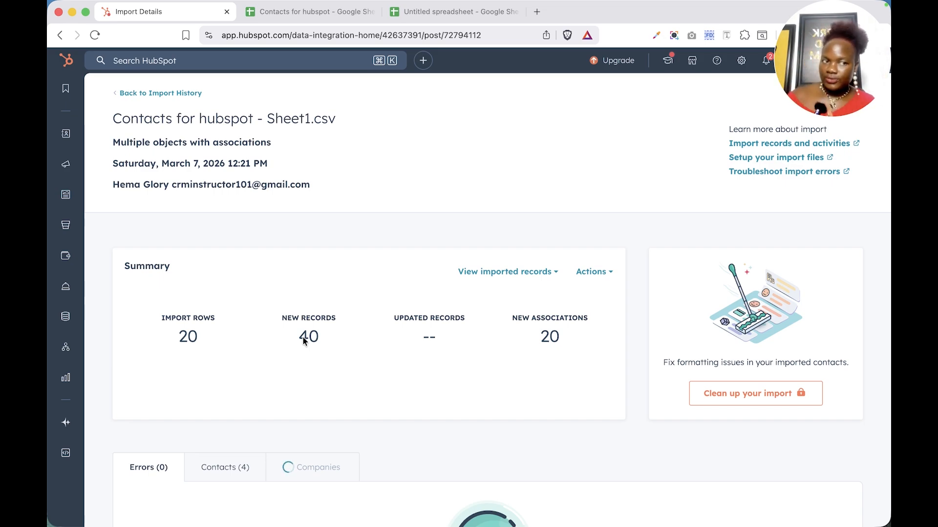
Step: Check the import summary for new records, associations and errors, and open the list of all contacts
{"action": "scroll", "coordinate": [470, 425], "scroll_direction": "down", "scroll_amount": 1}
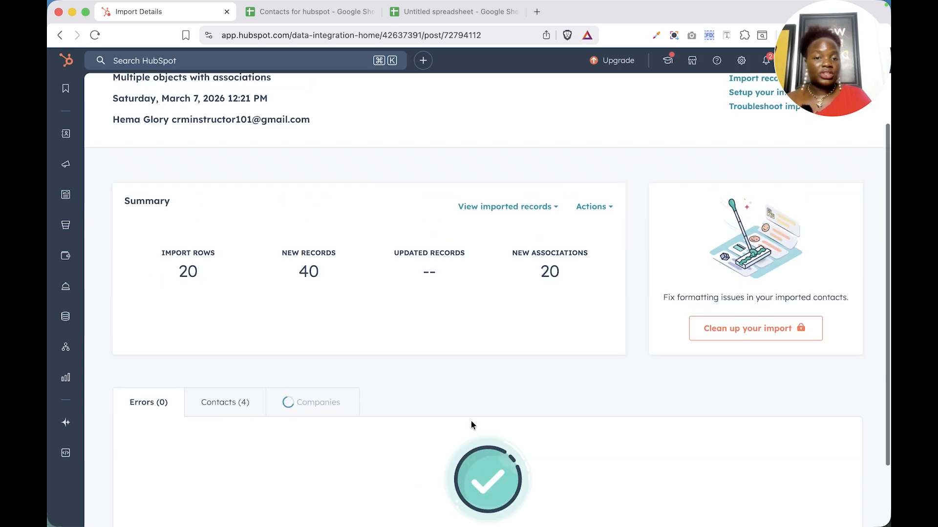
{"action": "scroll", "coordinate": [471, 425], "scroll_direction": "up", "scroll_amount": 1}
{"action": "mouse_move", "coordinate": [65, 136]}
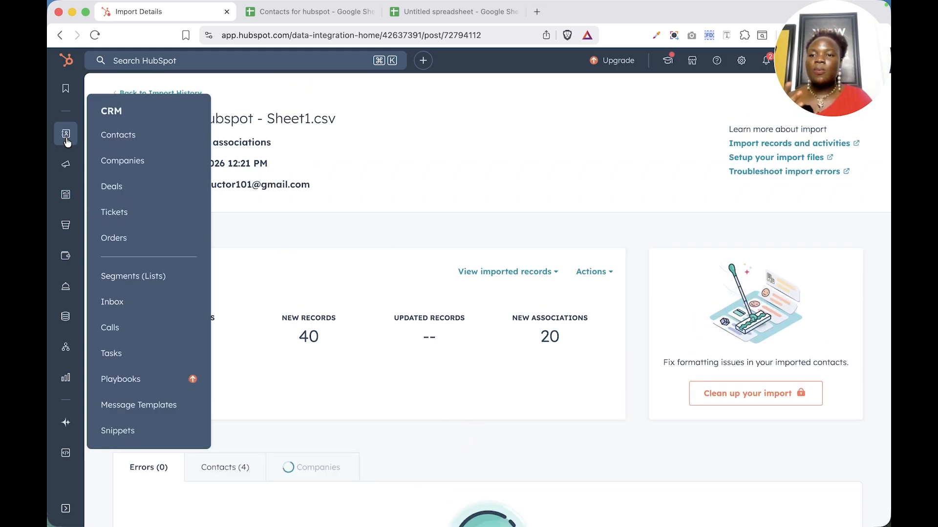
{"action": "left_click", "coordinate": [101, 138]}
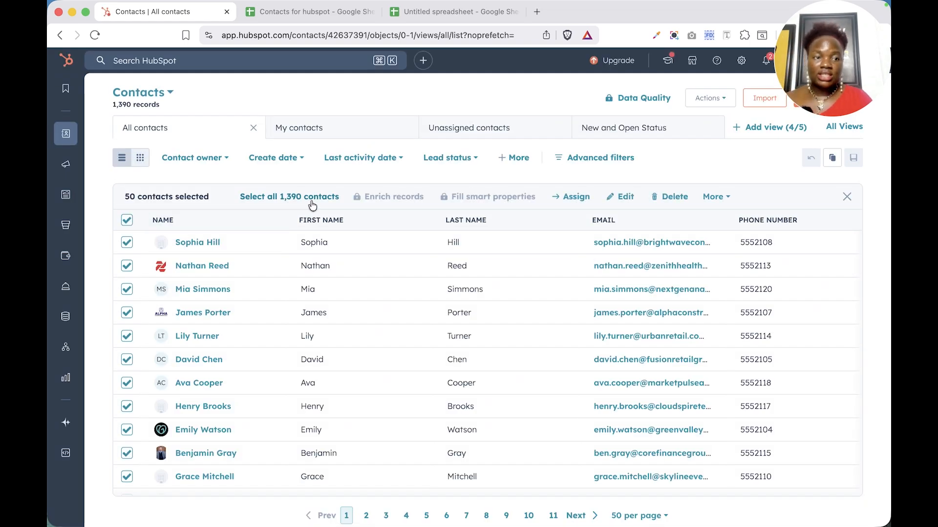
Step: Open the Contacts for hubspot - Sheet1.csv segment from the CRM's segments list
{"action": "mouse_move", "coordinate": [68, 175]}
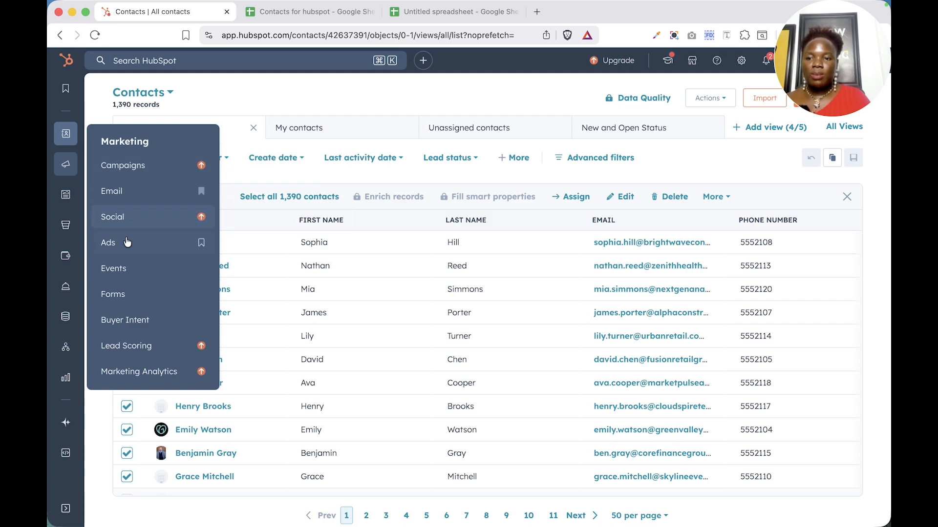
{"action": "mouse_move", "coordinate": [67, 132]}
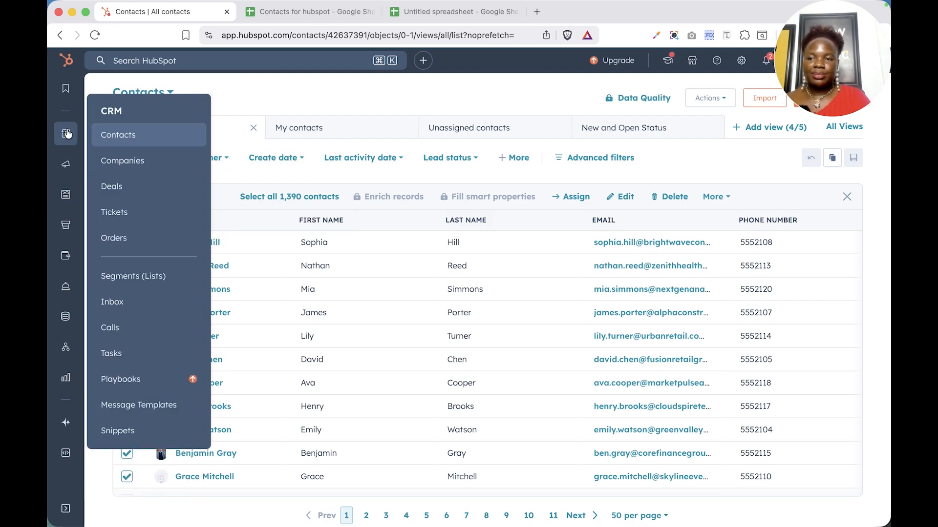
{"action": "left_click", "coordinate": [126, 278]}
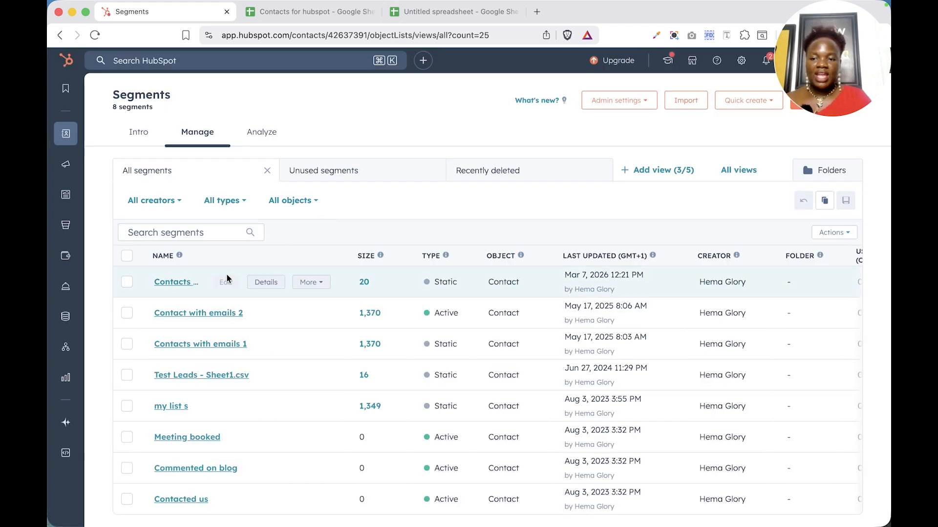
{"action": "left_click", "coordinate": [174, 283]}
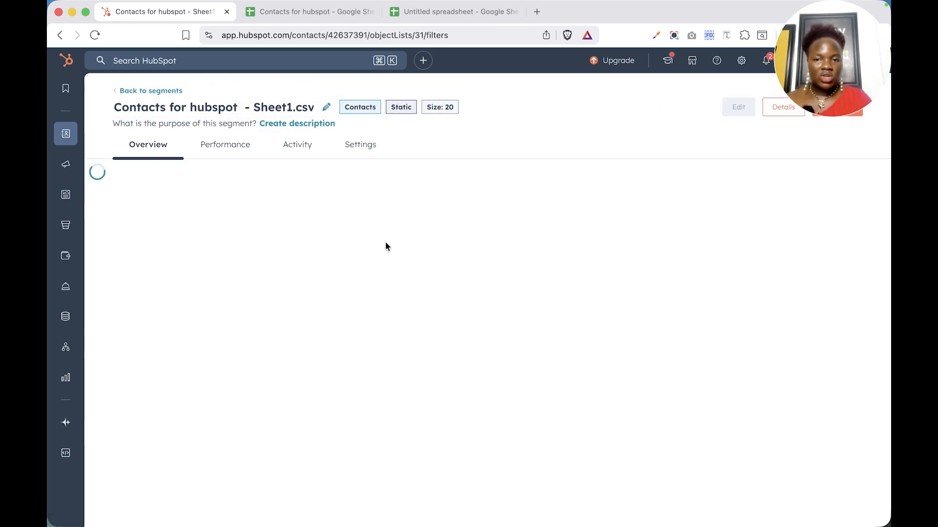